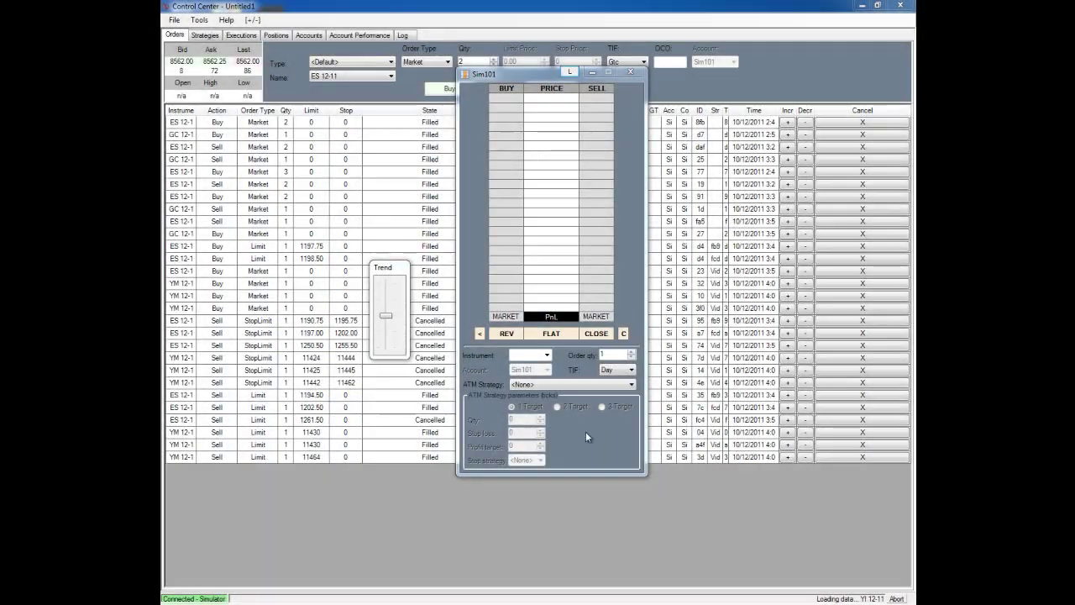
Step: Load the ES 12-11 contract into the SuperDOM price ladder
left_click(547, 358)
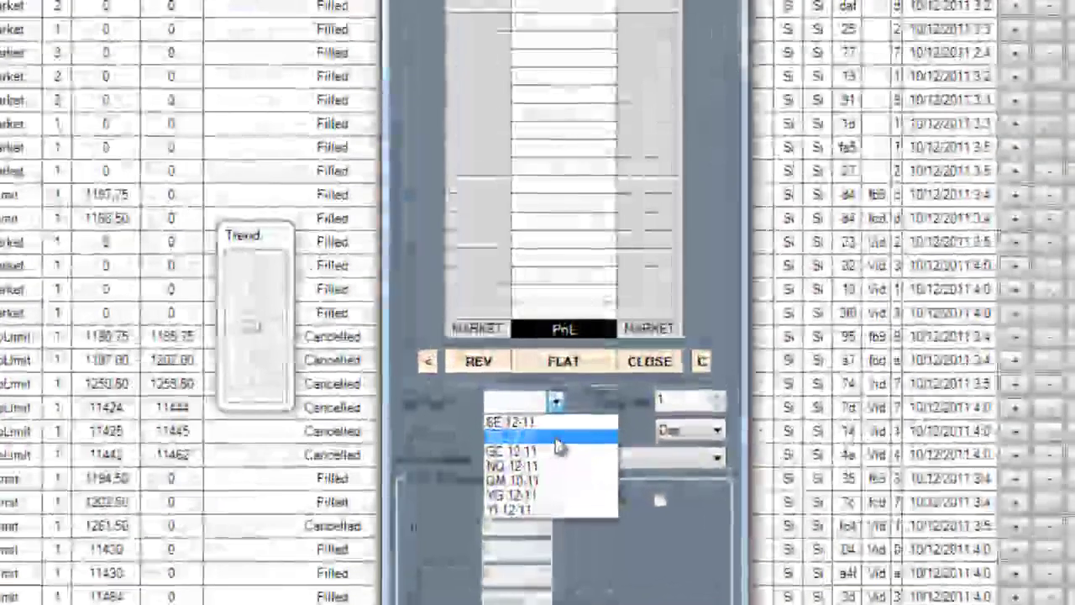
left_click(557, 437)
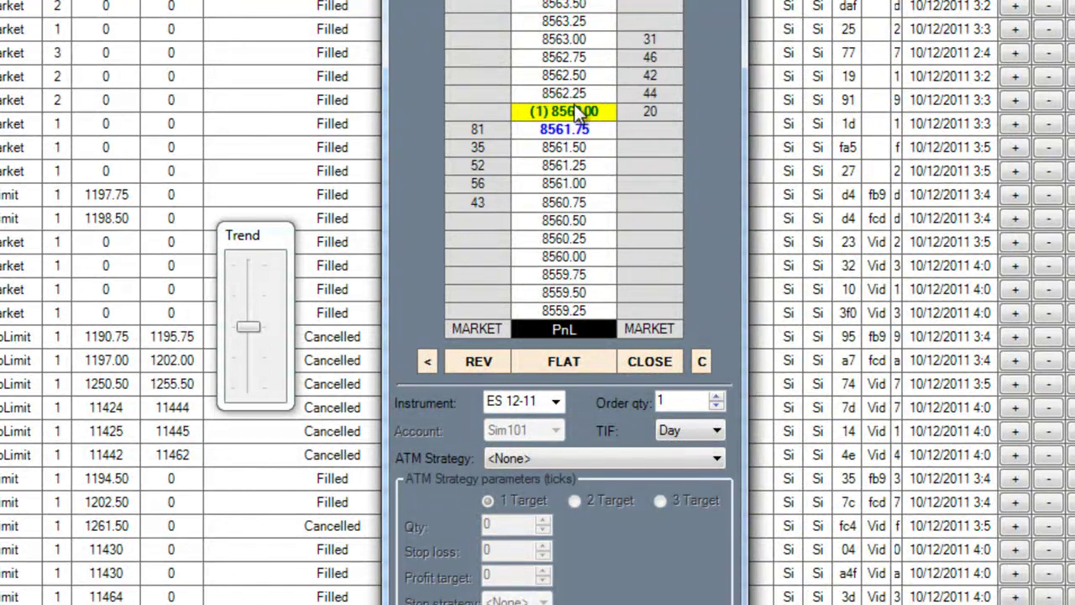
Step: Switch the ATM strategy to Custom and place a confirmed buy limit at 8561.75
left_click(612, 461)
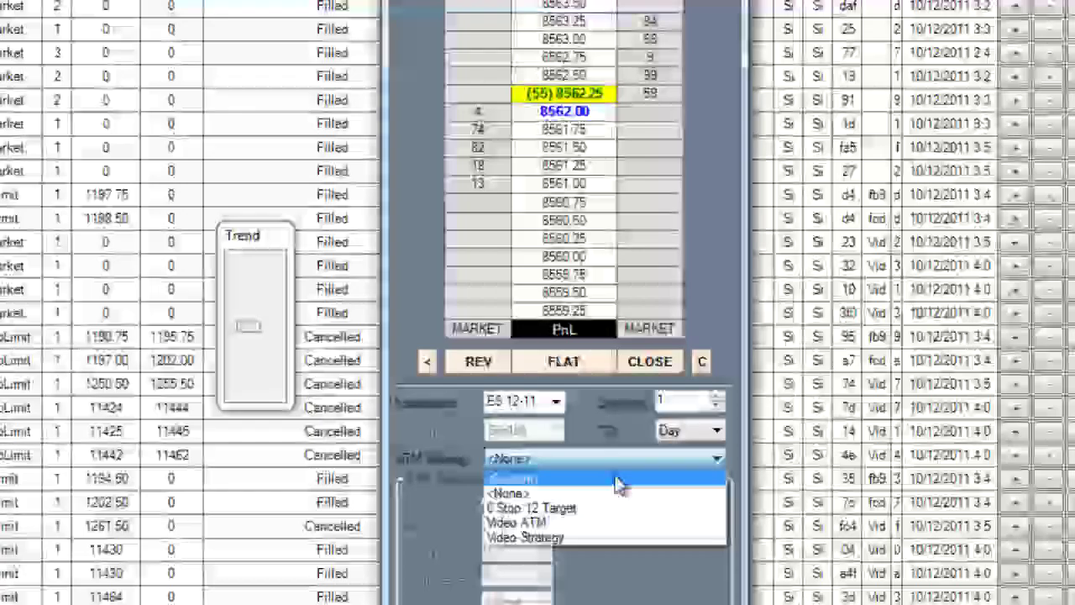
left_click(615, 479)
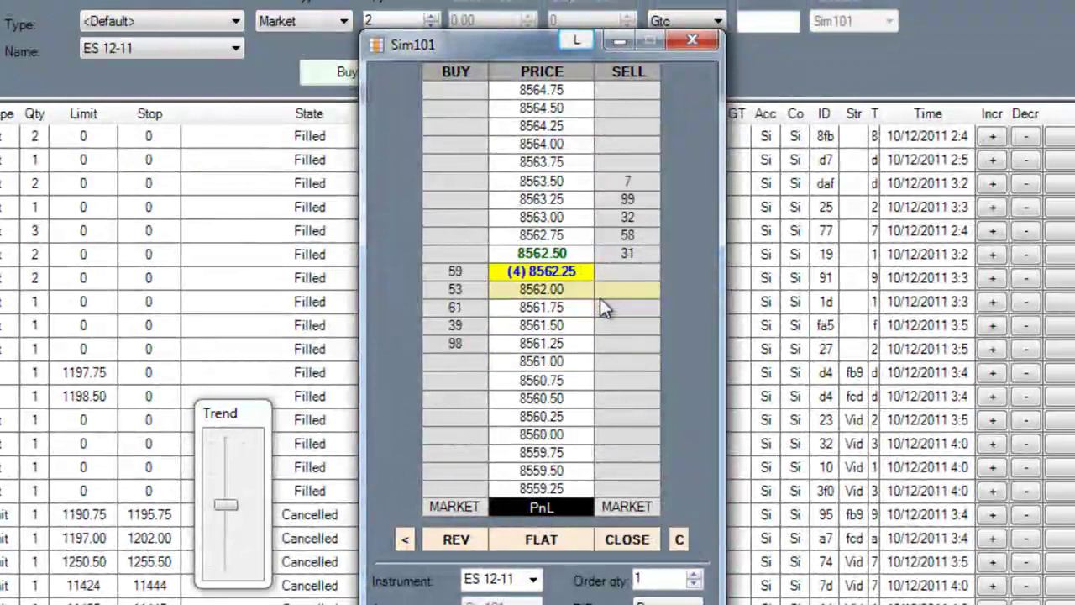
left_click(465, 310)
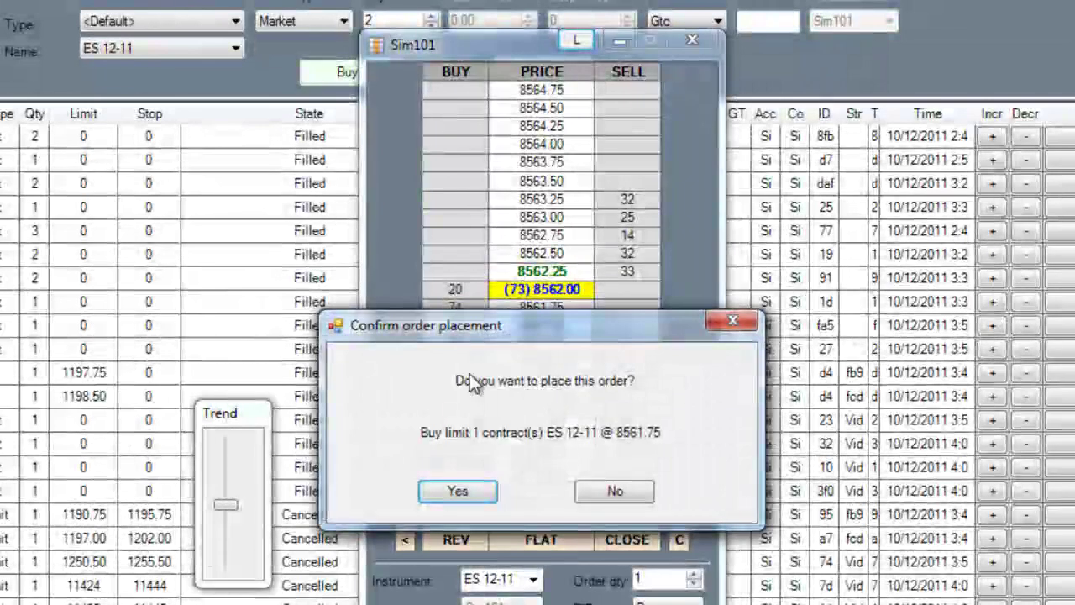
left_click(458, 492)
left_click(563, 575)
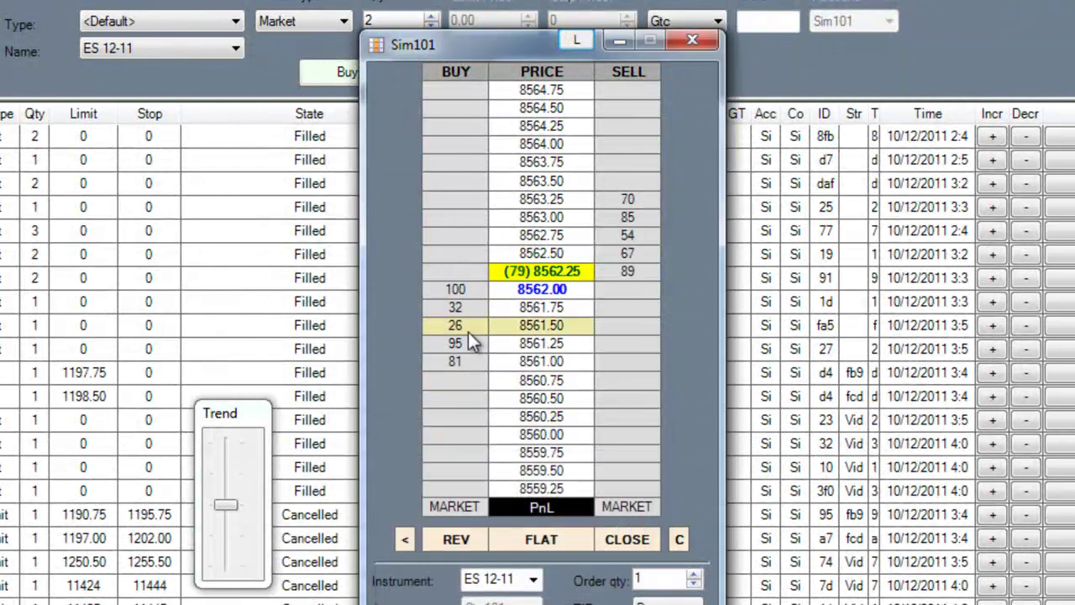
Step: Decline a buy limit at 8562.00, then place the 1-contract buy limit at 8562.75
left_click(464, 295)
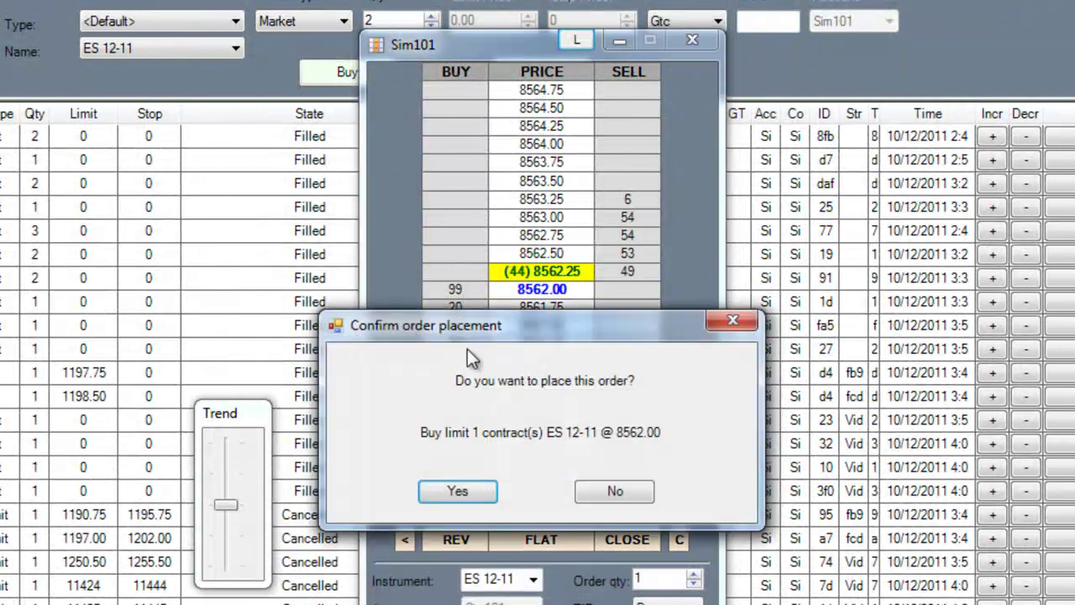
left_click(575, 499)
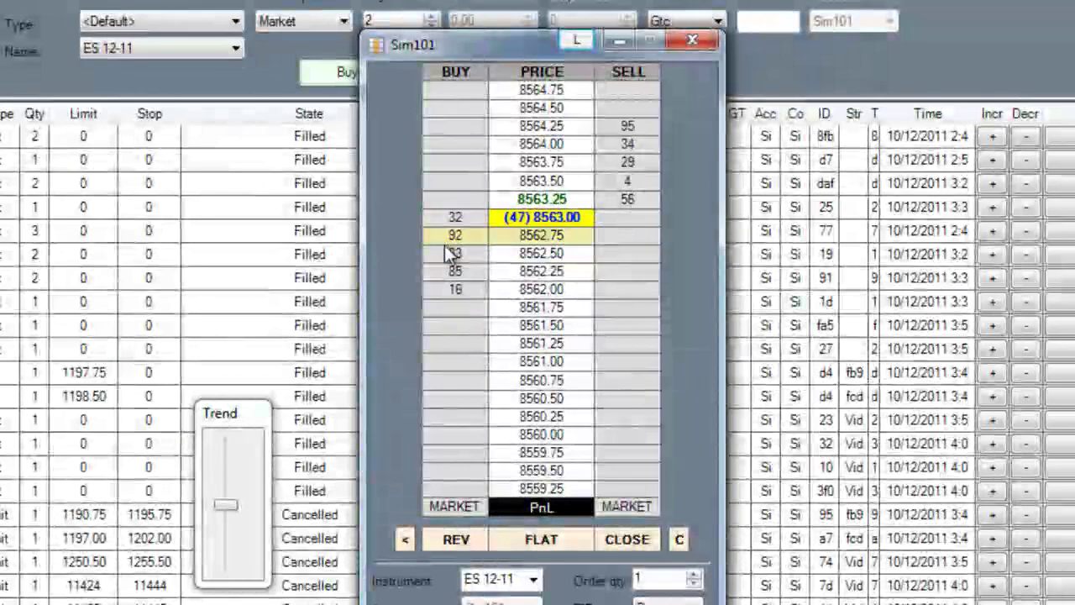
left_click(445, 245)
left_click(487, 491)
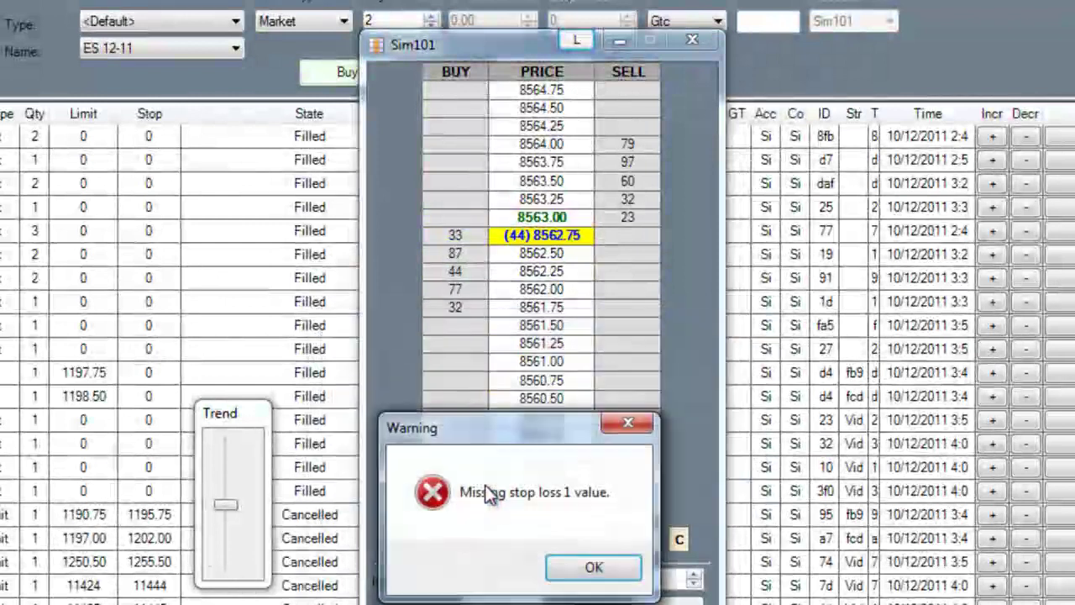
left_click(568, 571)
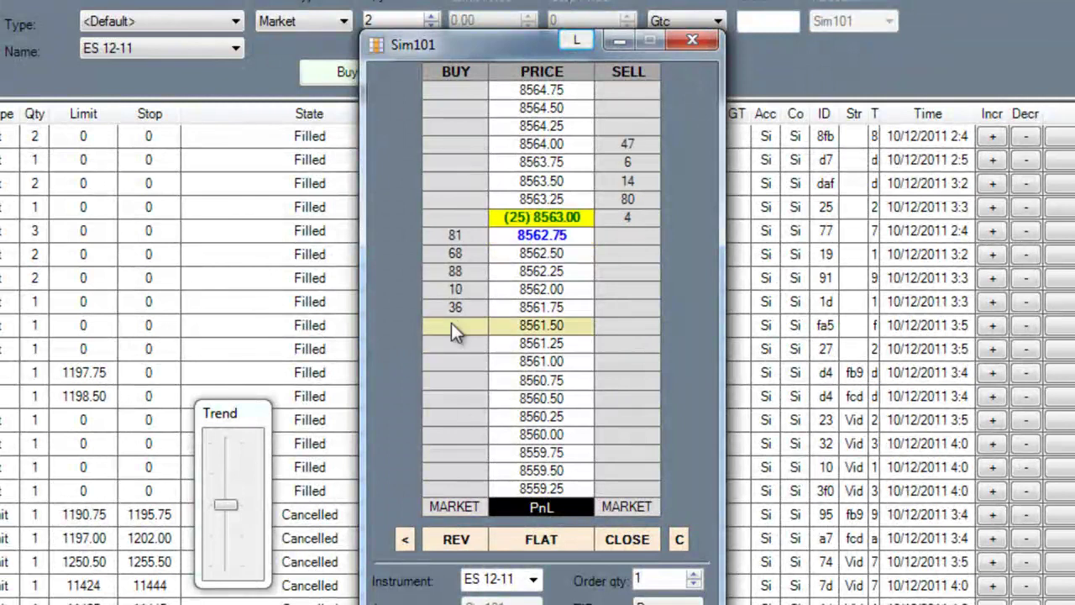
left_click(458, 236)
left_click(458, 492)
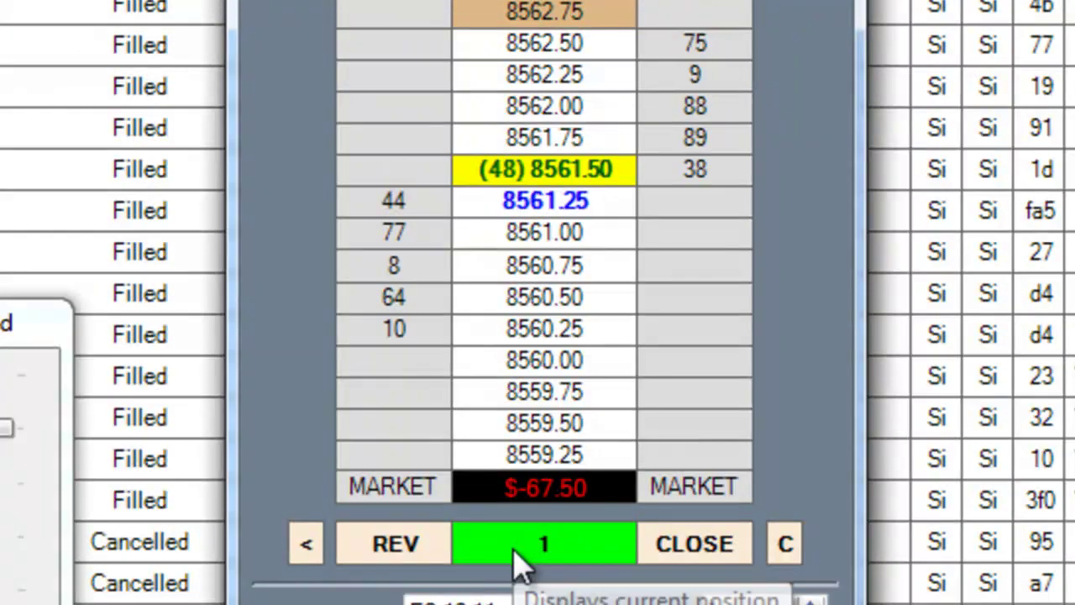
Step: In SuperDOM properties, set the buy column colour to DarkSeaGreen
right_click(379, 15)
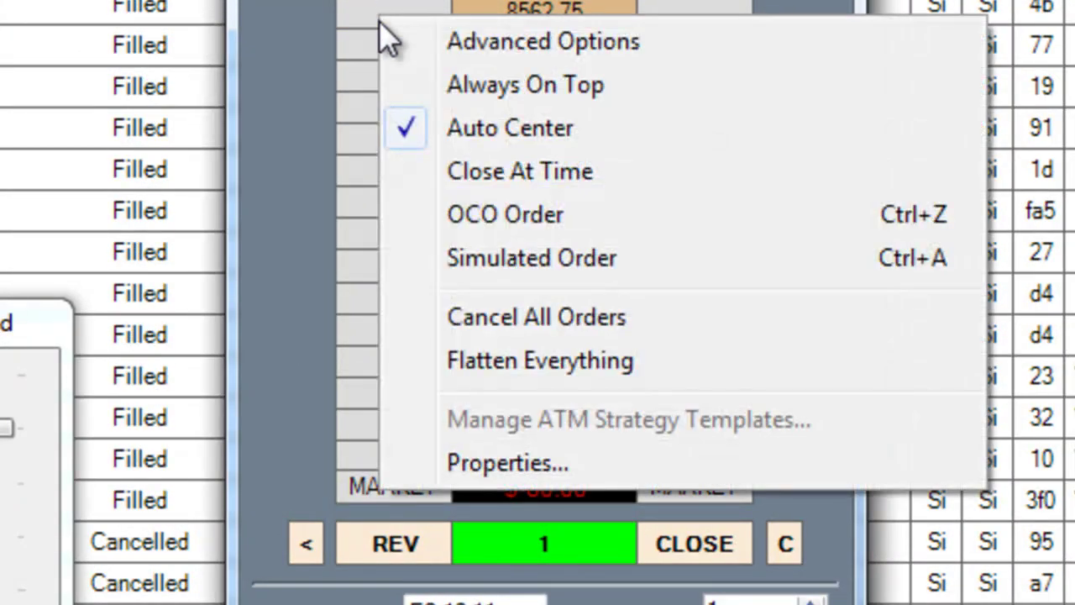
left_click(437, 462)
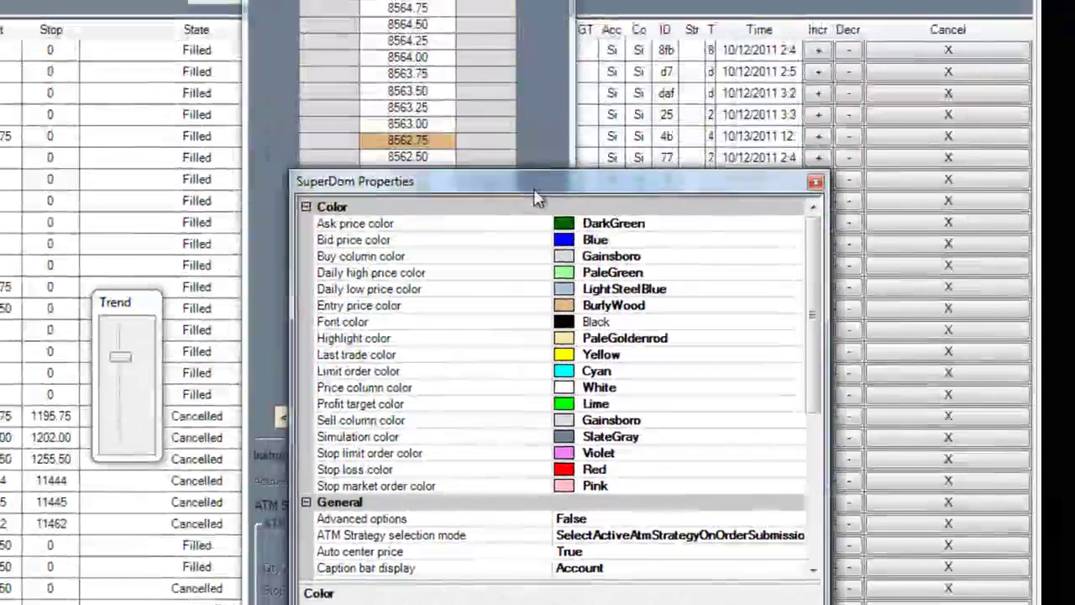
left_click_drag(535, 192, 534, 153)
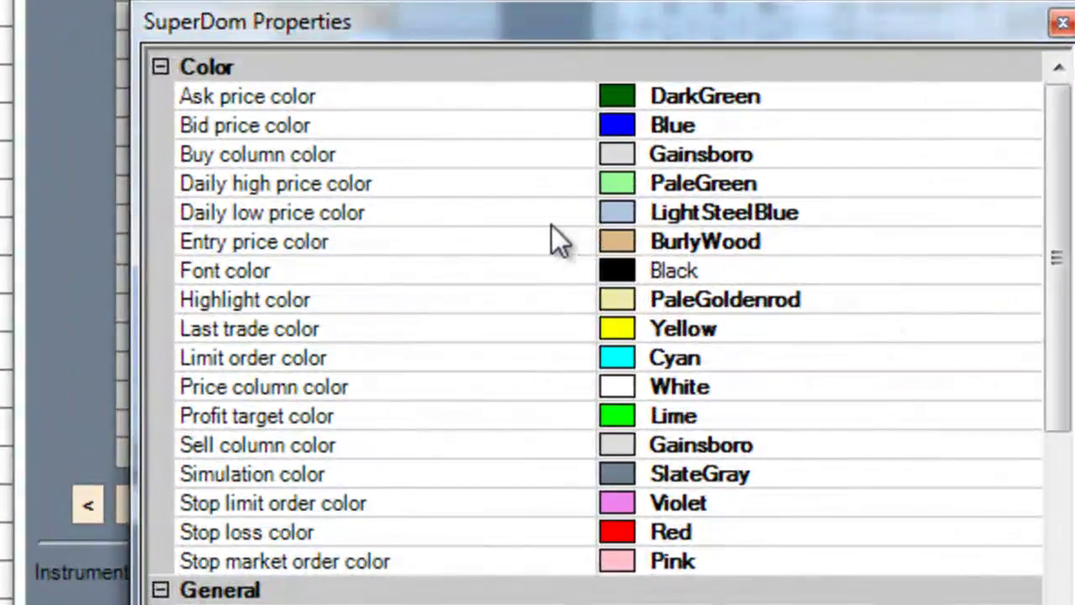
left_click(687, 149)
left_click(1028, 155)
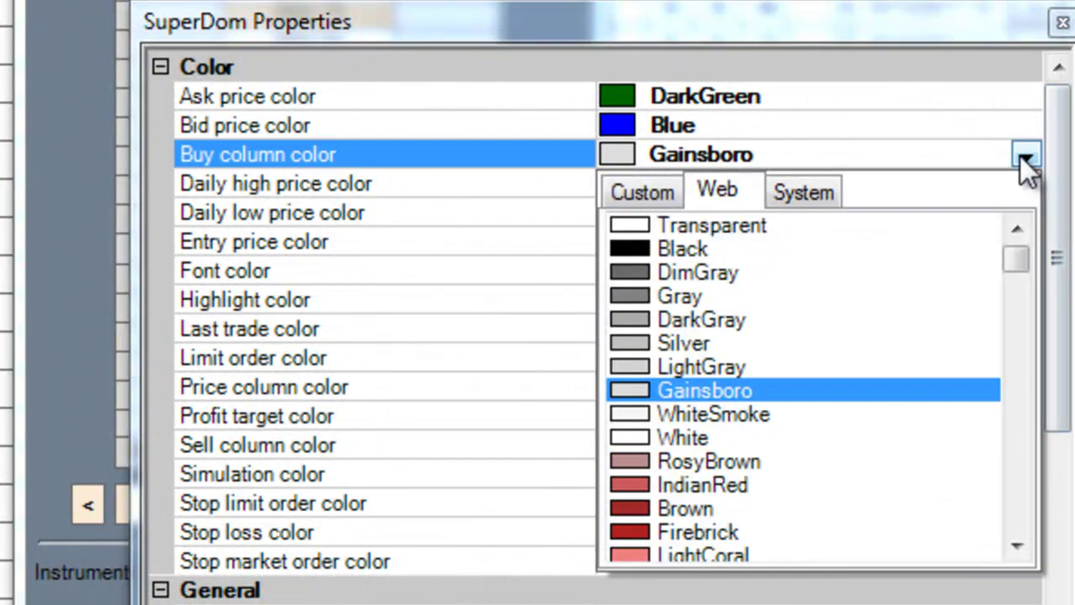
left_click_drag(1016, 257, 991, 387)
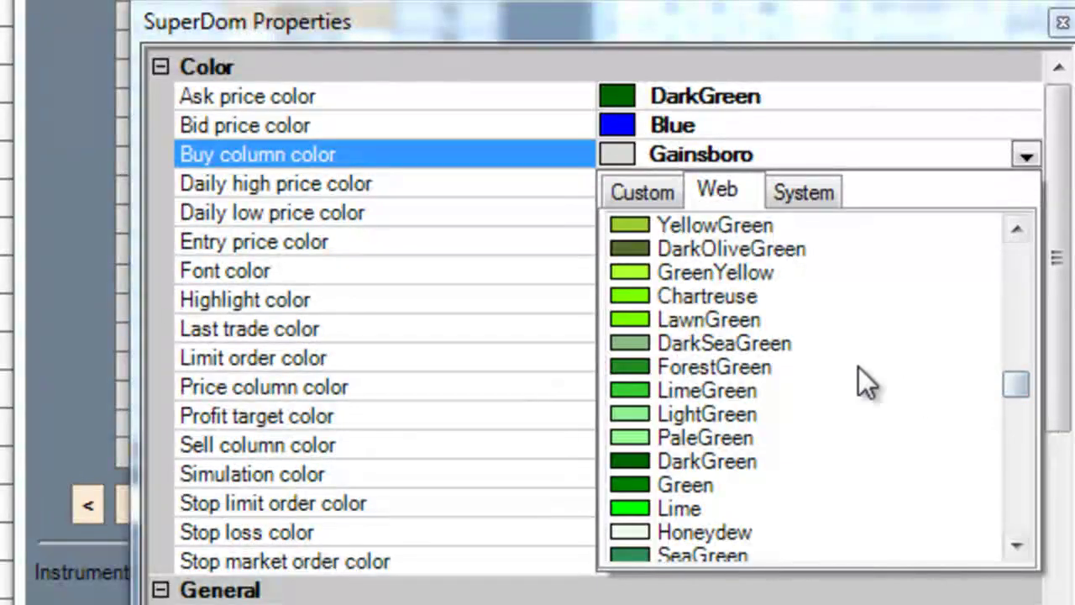
left_click(768, 345)
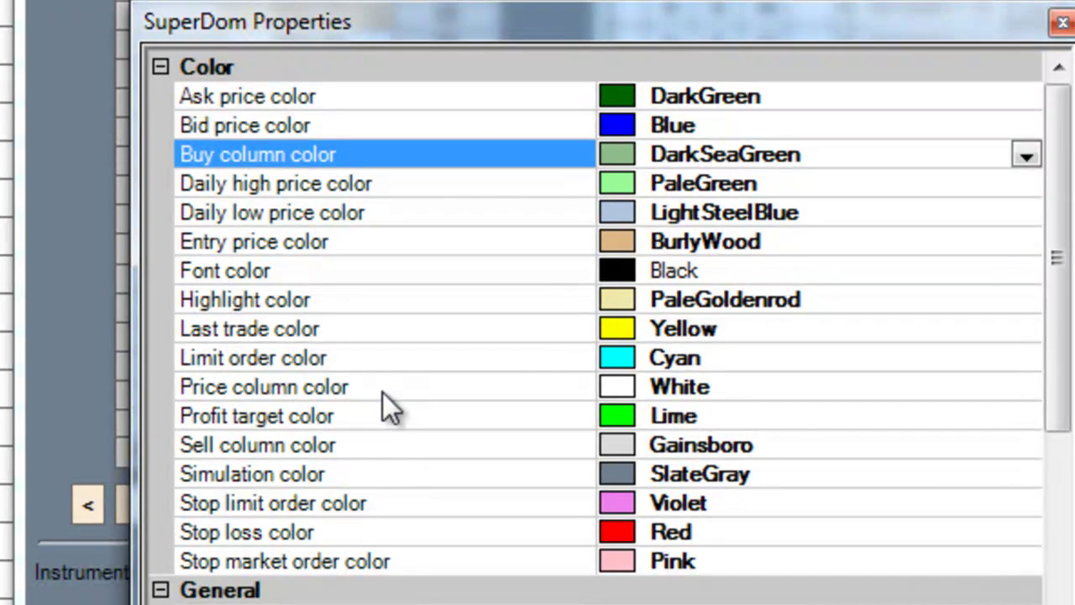
Step: Set the sell column colour to LightCoral and close the properties window
left_click(694, 453)
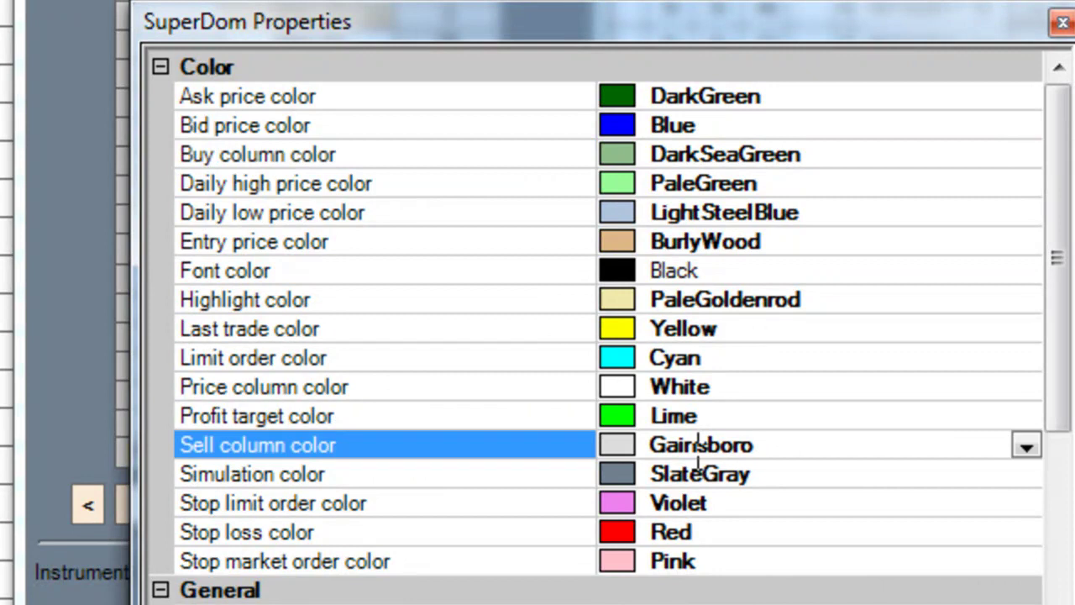
left_click(1027, 447)
left_click(697, 551)
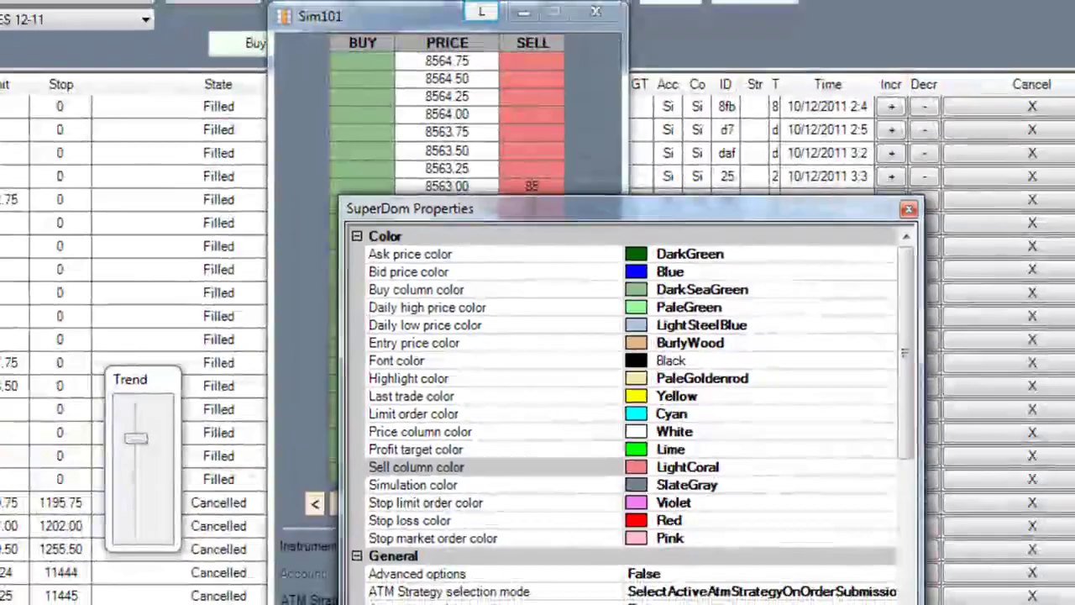
key("Return")
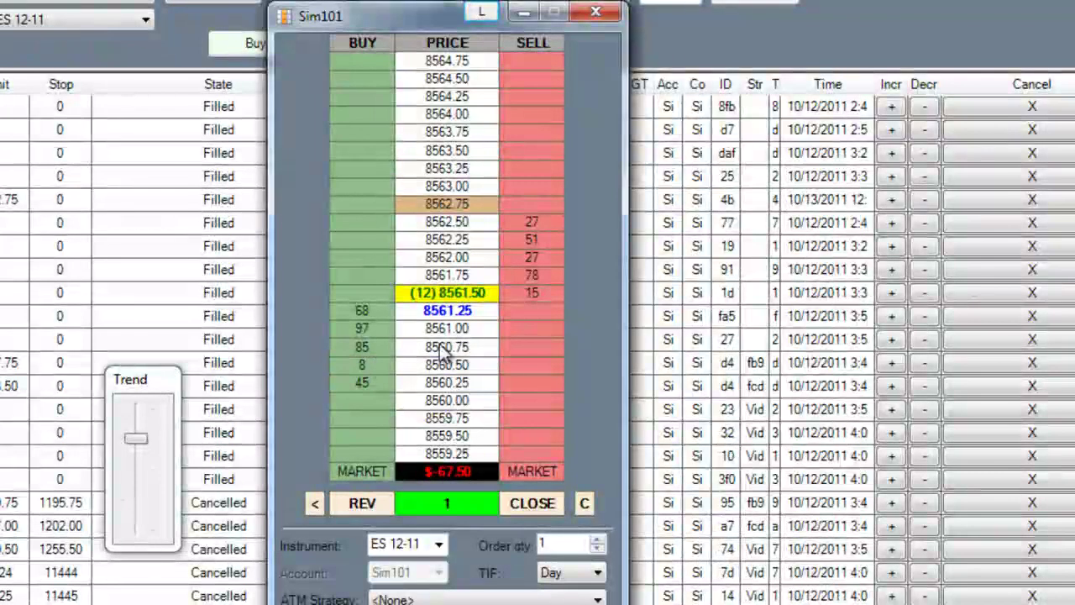
Step: Place a 1-contract buy limit at 8560.50, confirm it, then cancel it
left_click(376, 372)
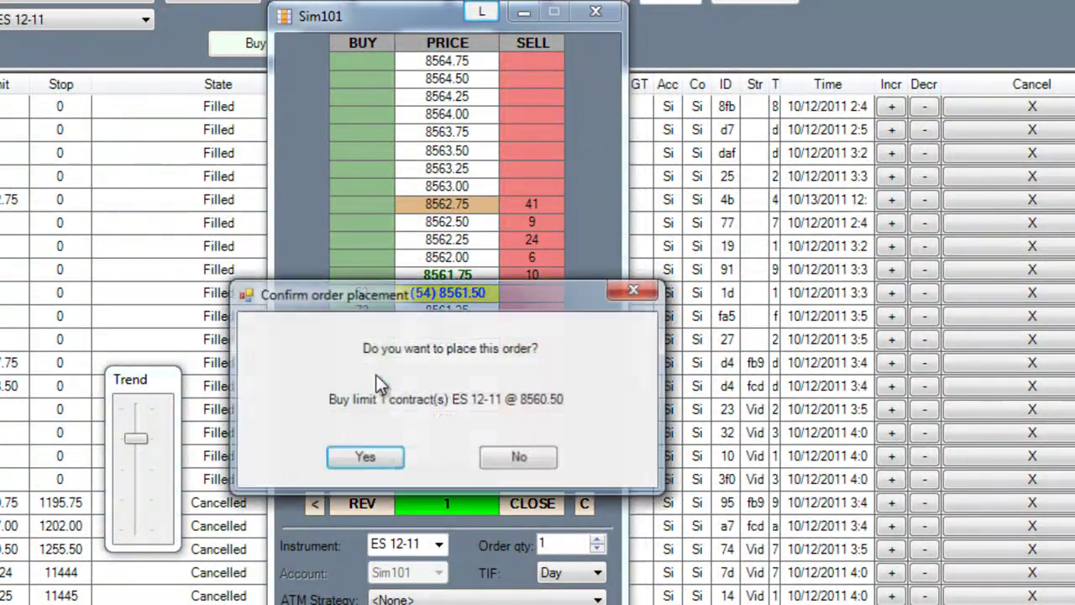
left_click(365, 454)
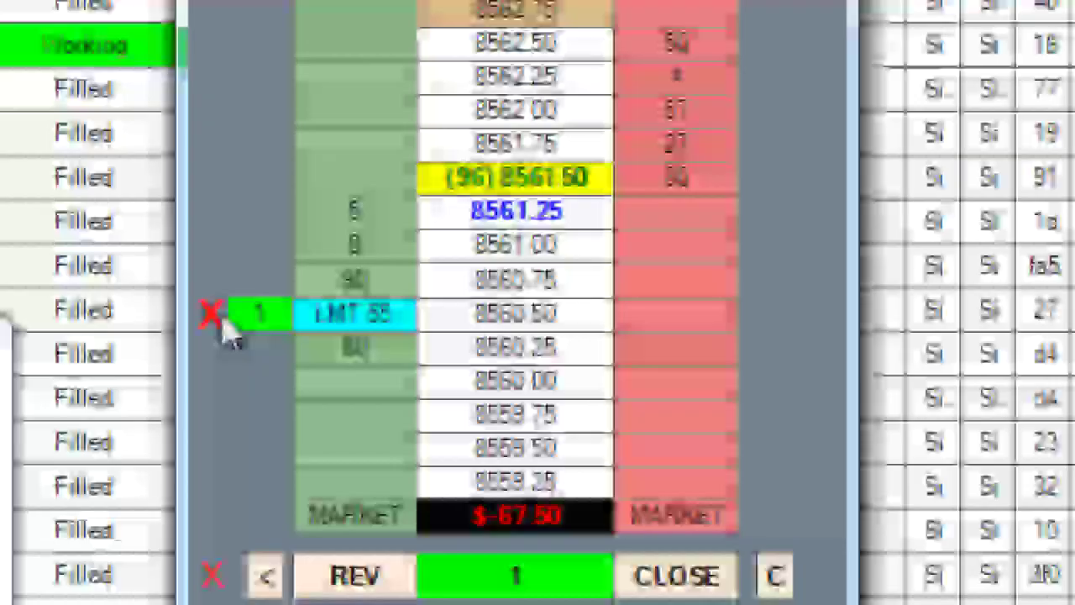
left_click(287, 366)
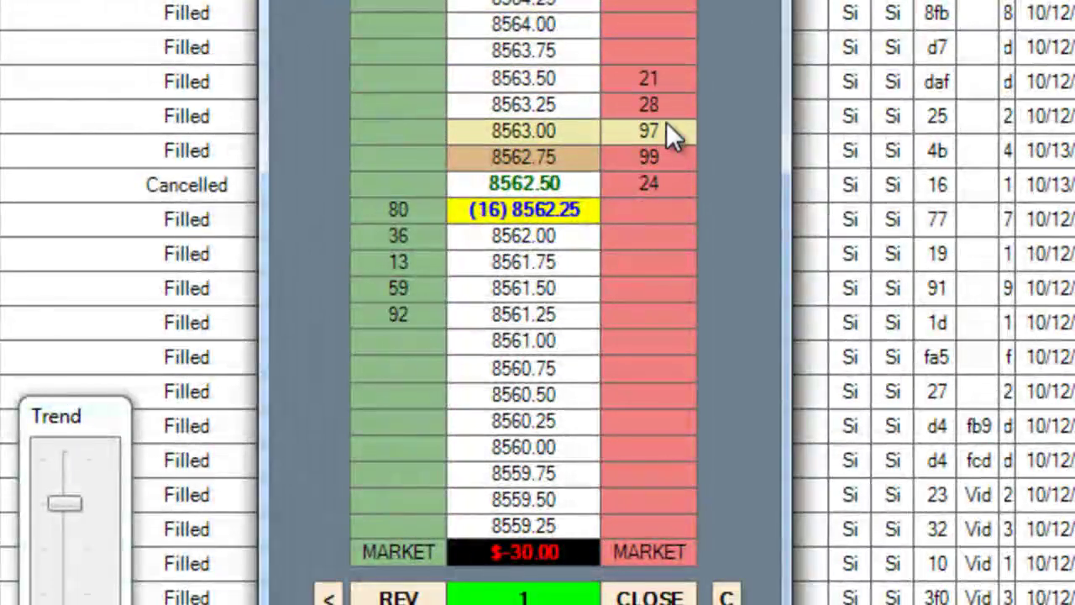
Step: Place a 1-contract sell stop limit at 8560.00, then cancel it
left_click(654, 458)
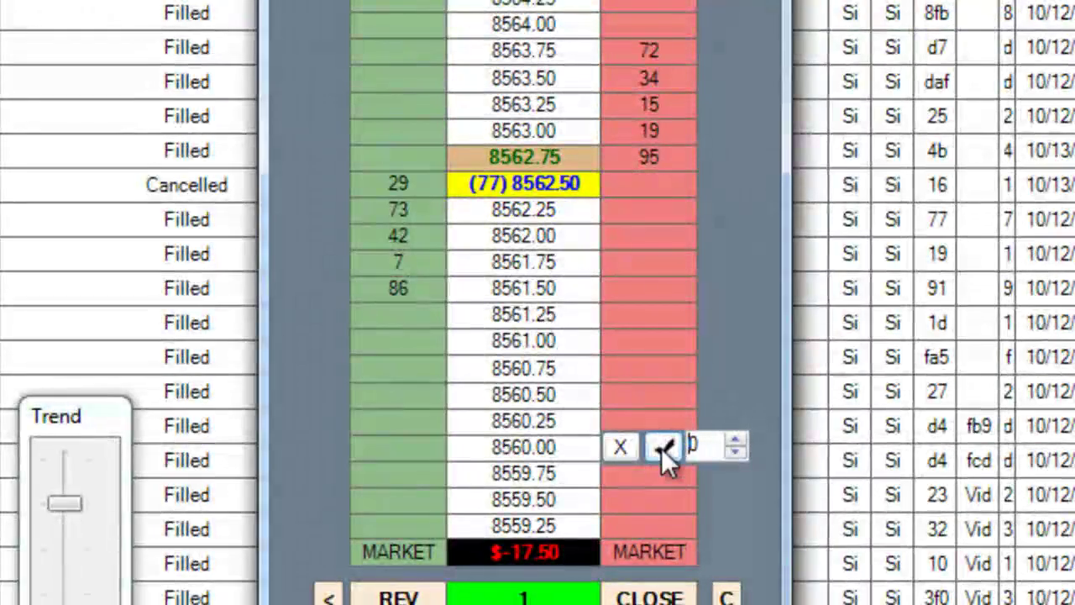
left_click(734, 441)
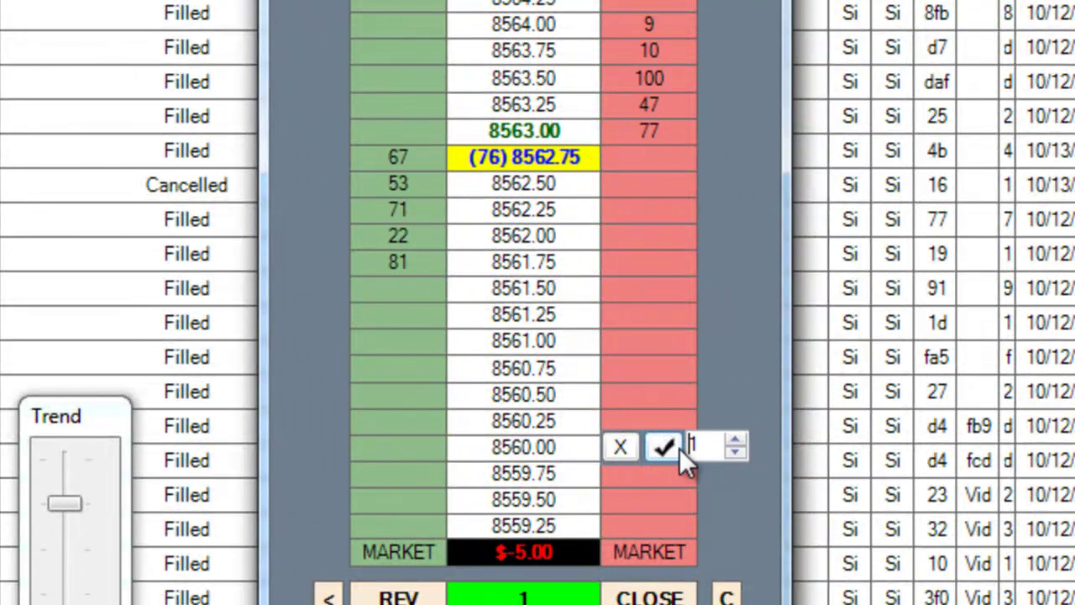
left_click(664, 448)
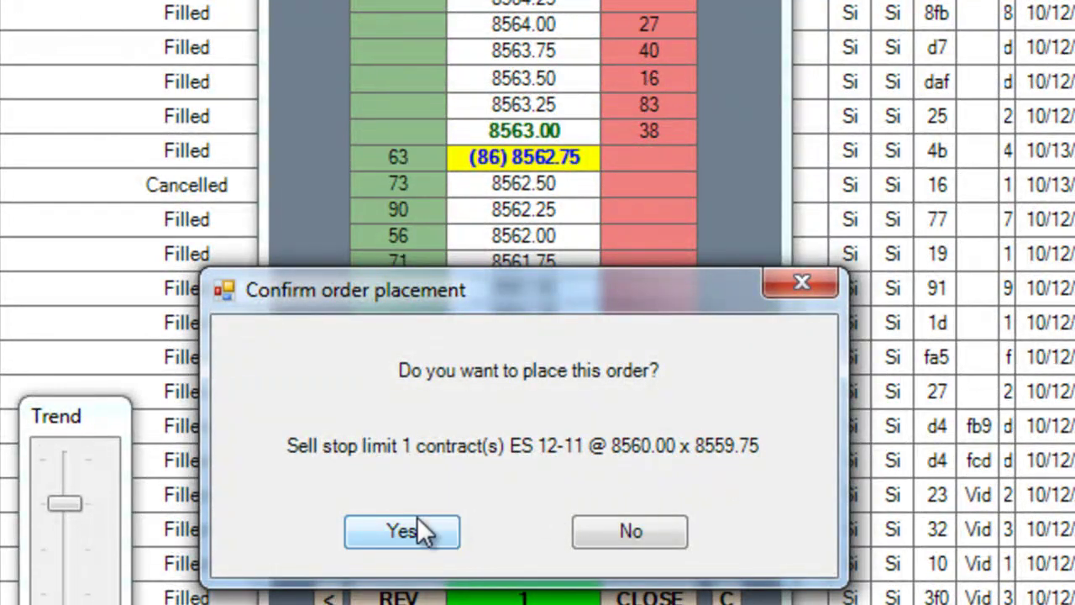
left_click(418, 527)
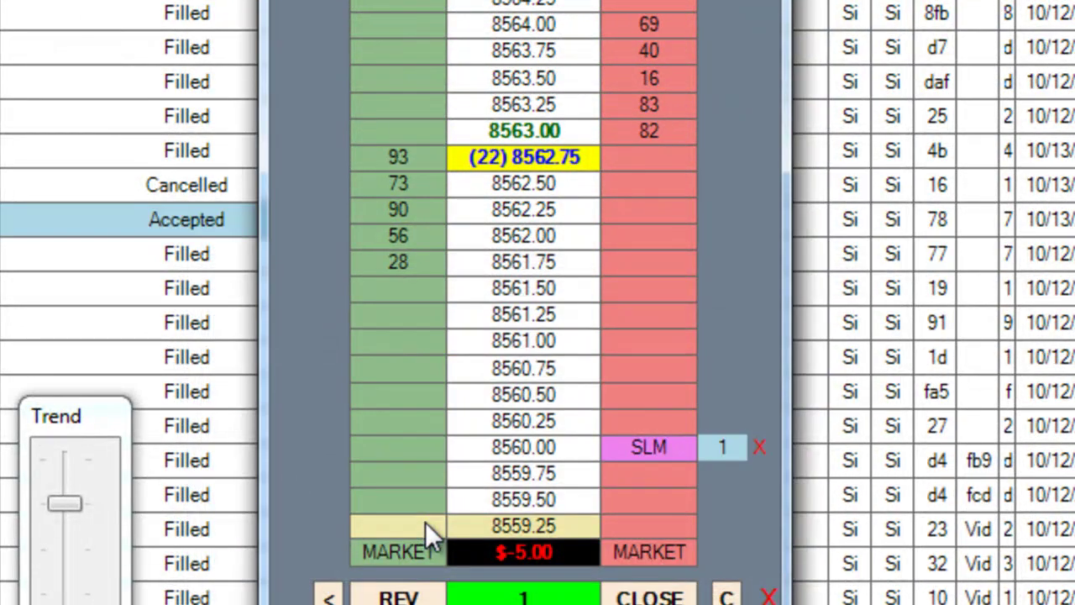
left_click(770, 449)
Step: Place a confirmed 1-contract sell stop at 8560.75
right_click(662, 409)
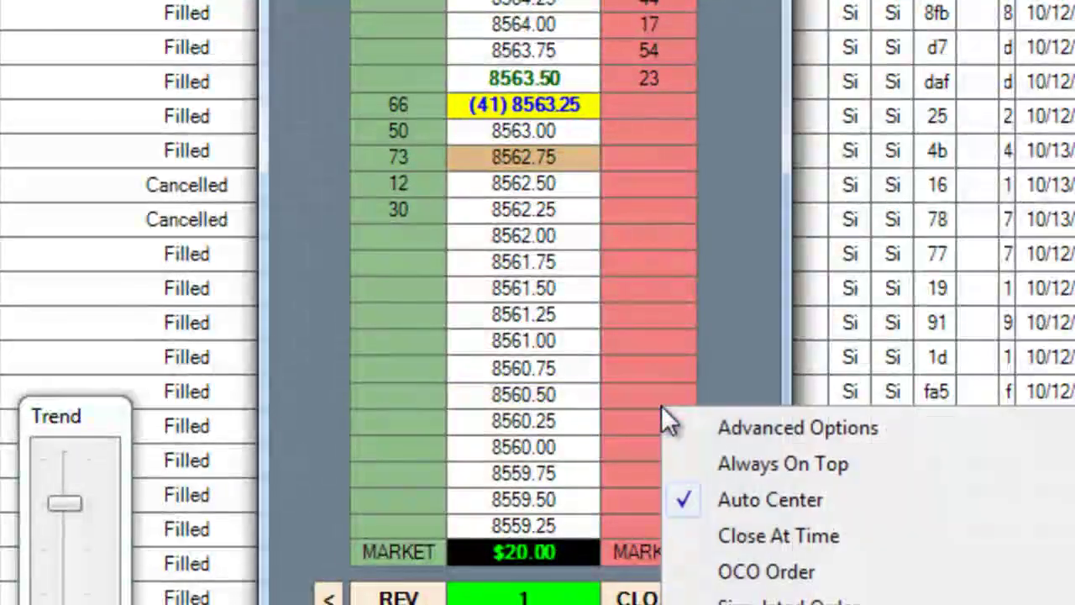
right_click(665, 3)
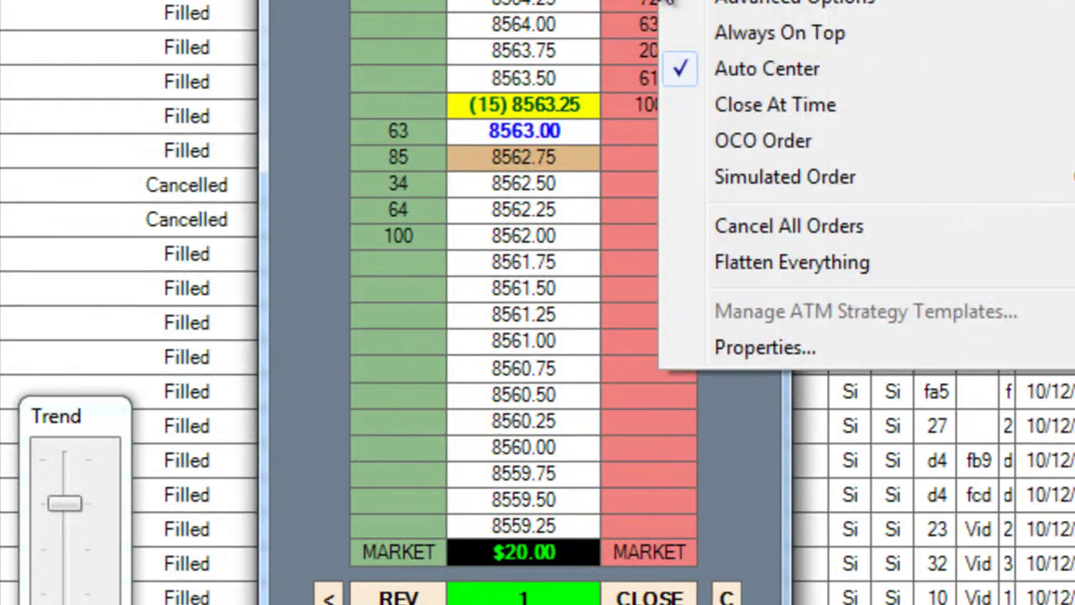
key("Escape")
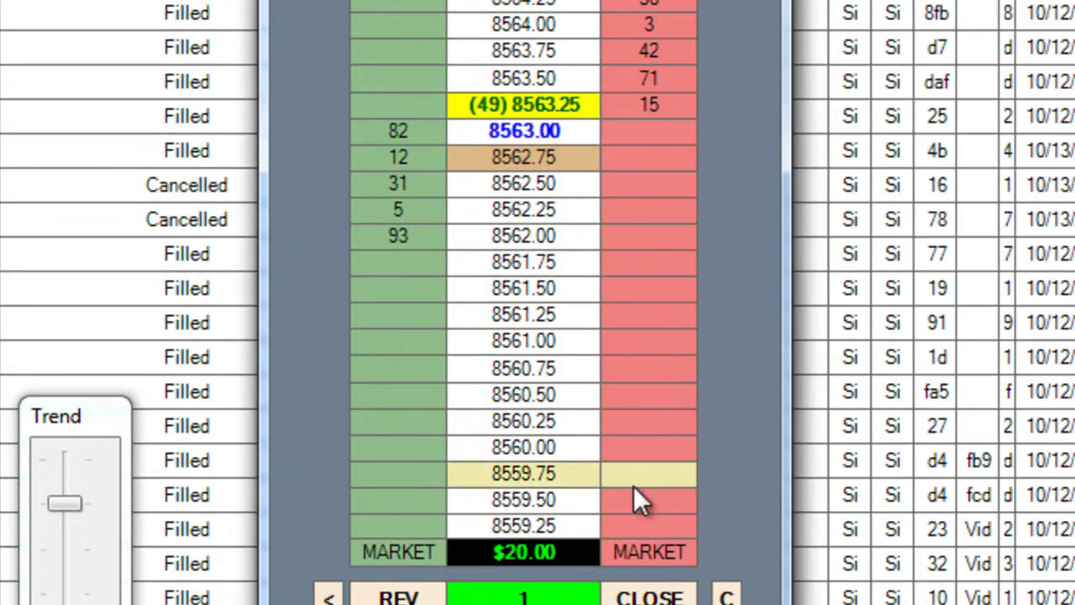
left_click(635, 369)
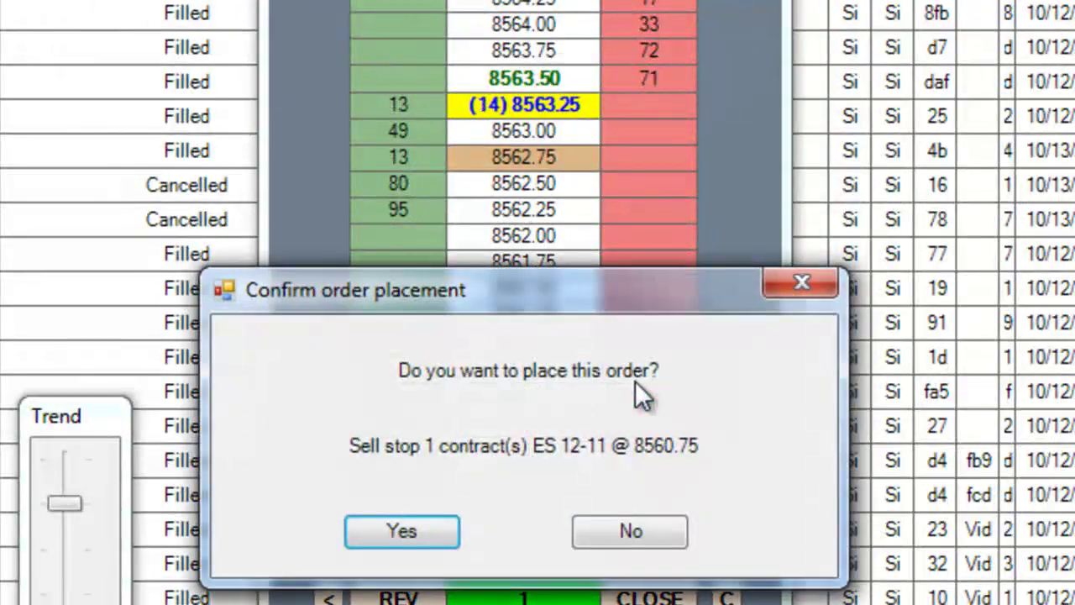
left_click(448, 526)
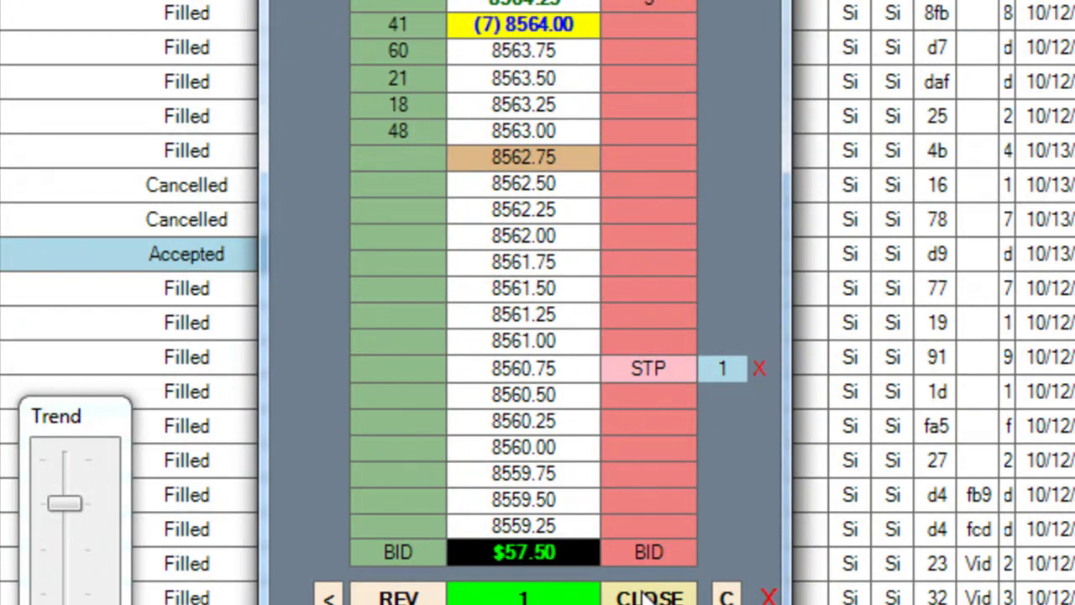
Step: Reverse the long into a 1-contract short, re-center the ladder, then close the position
left_click(392, 595)
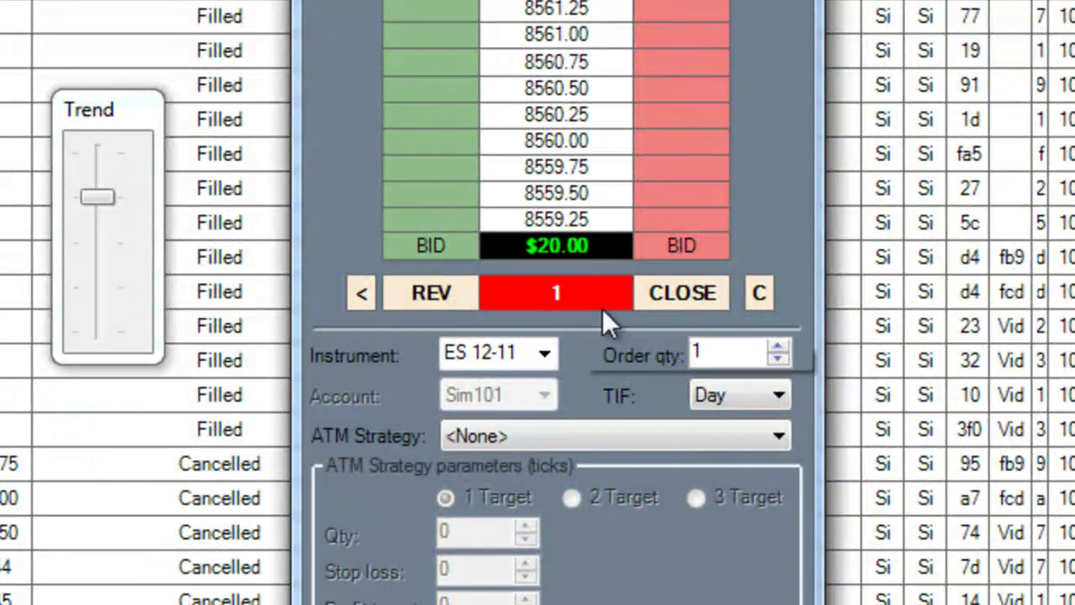
left_click(751, 293)
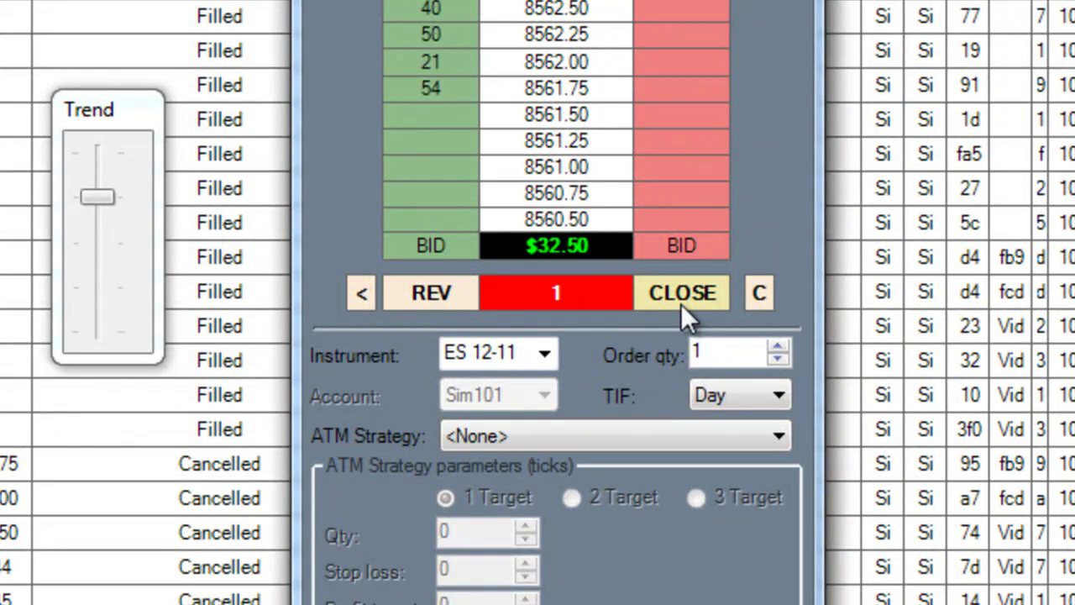
left_click(683, 306)
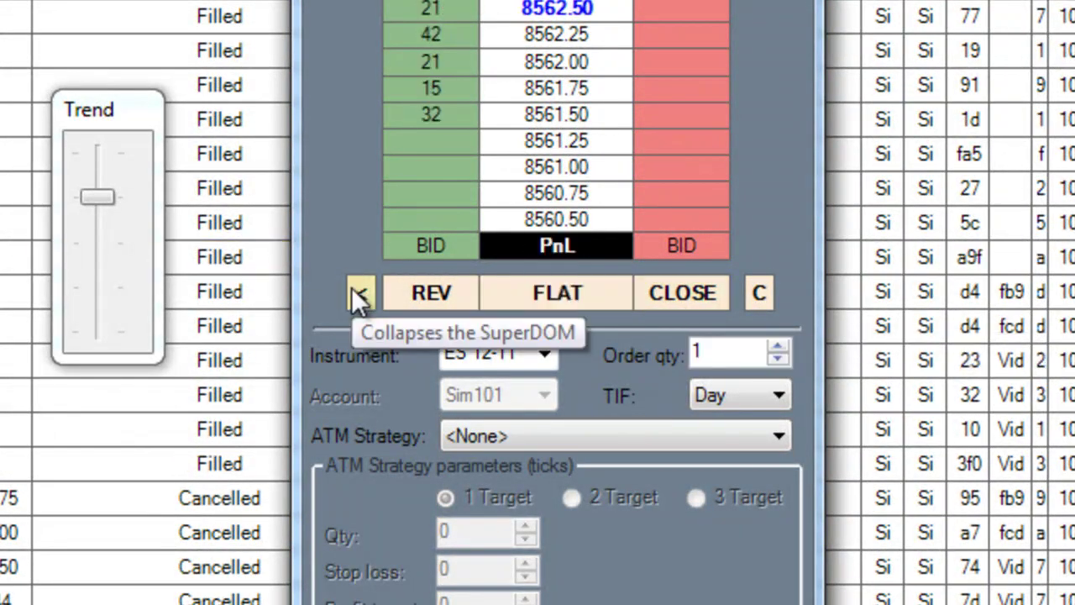